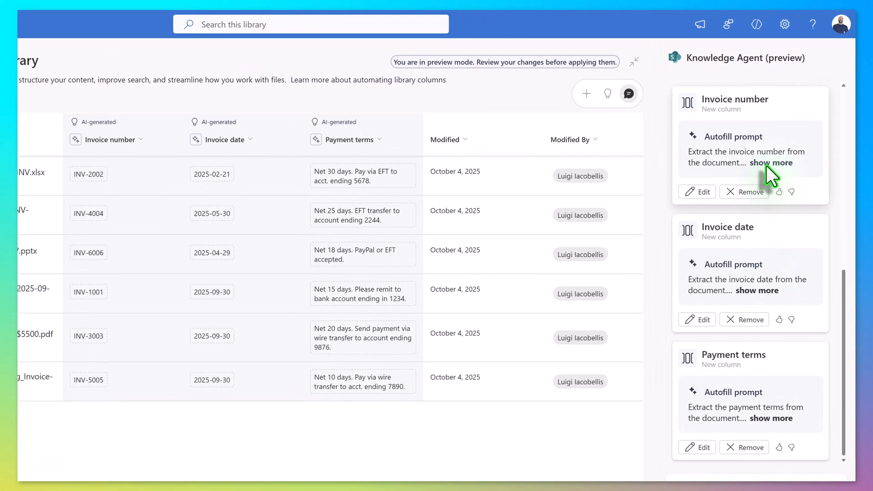
- Expand the autofill prompts of the Invoice number, Invoice date and Payment terms columns to read their full wording
{"action": "left_click", "coordinate": [767, 164]}
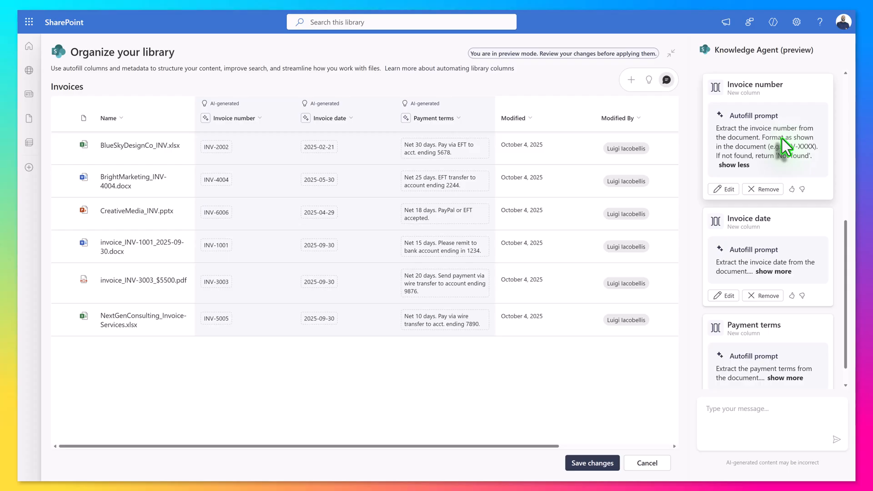
{"action": "left_click", "coordinate": [781, 272]}
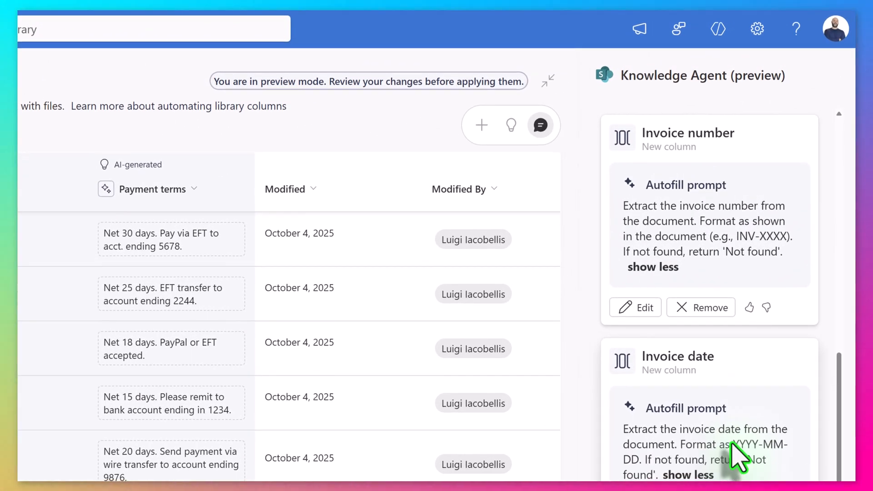
{"action": "scroll", "coordinate": [738, 337], "scroll_direction": "down", "scroll_amount": 2}
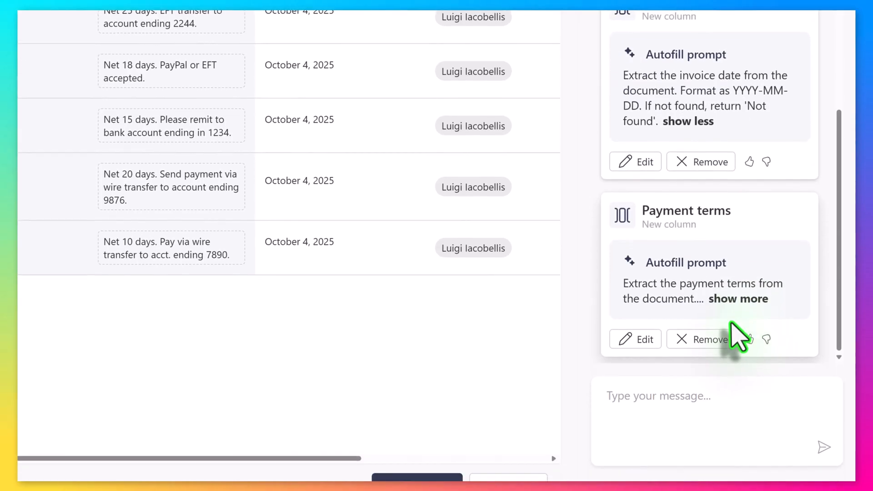
{"action": "left_click", "coordinate": [737, 299]}
{"action": "scroll", "coordinate": [593, 111], "scroll_direction": "up", "scroll_amount": 2}
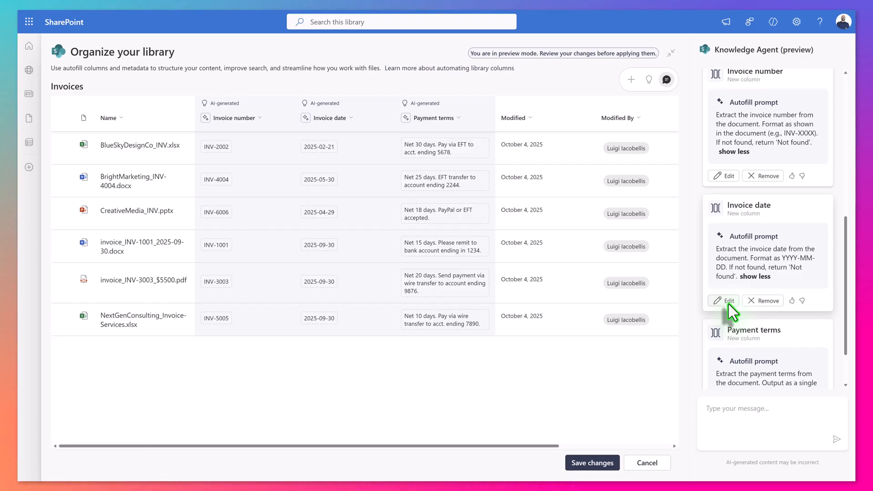
- Replace the Payment terms autofill prompt with one extracting only the credit payment term, e.g. "Net 30 days", without payment method instructions, returning "Not found" if missing
{"action": "scroll", "coordinate": [699, 247], "scroll_direction": "down", "scroll_amount": 2}
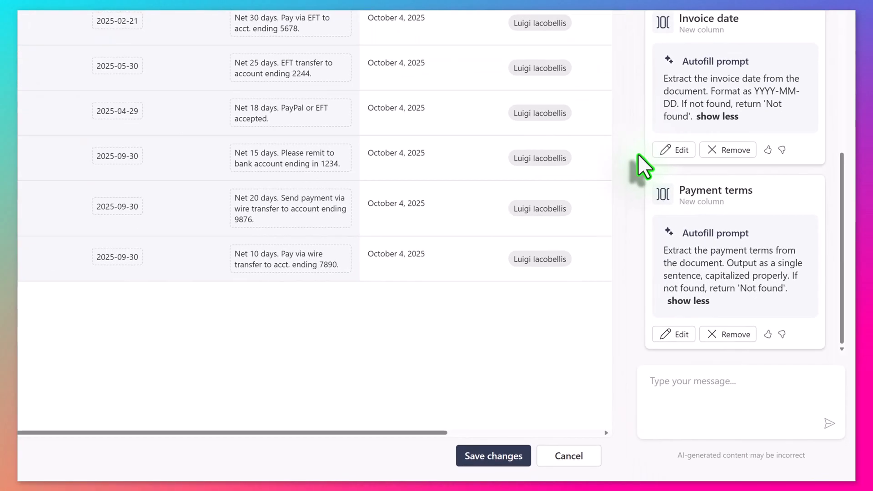
{"action": "left_click", "coordinate": [645, 305]}
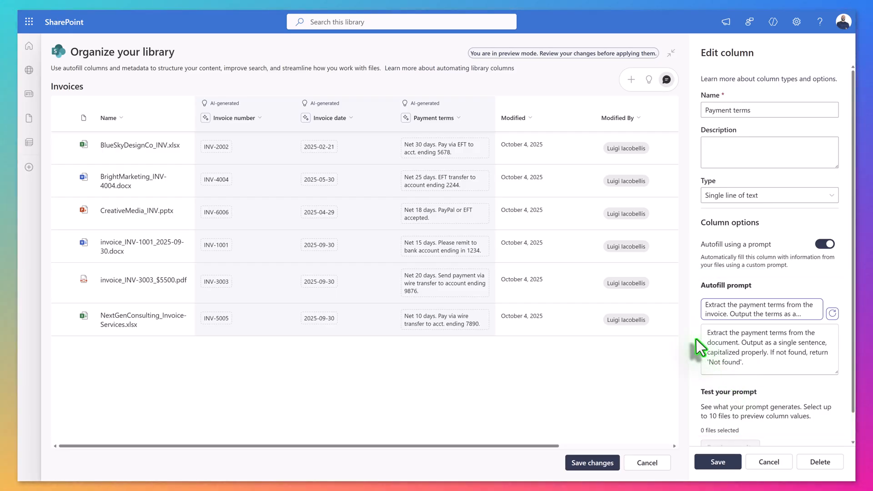
{"action": "left_click", "coordinate": [722, 315]}
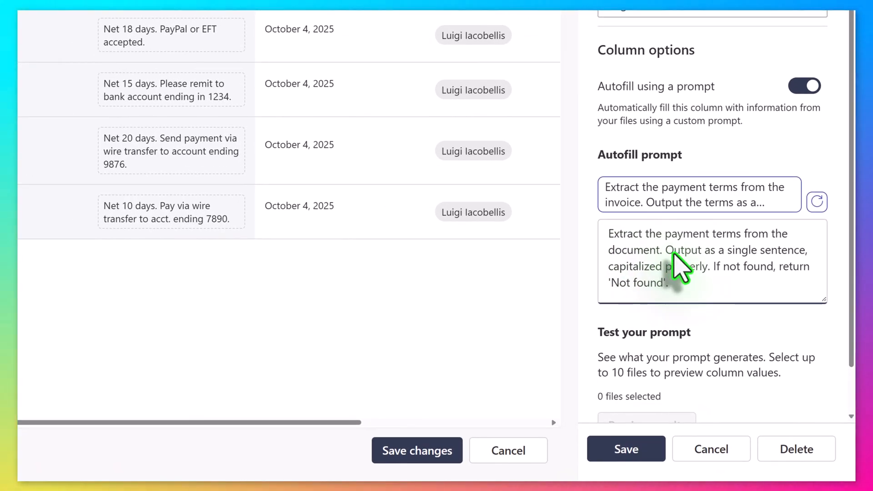
{"action": "key", "text": "ctrl+a"}
{"action": "type", "text": "Extract the credit payment term (e.g., \"Net 30 days\", \"Due upon receipt\") from the document. Do not include payment method instructions such as bank details, EFT, wire transfer, or account numbers. Return only the payment term as a single sentence, capitalized properly. If not found, return \"Not found\""}
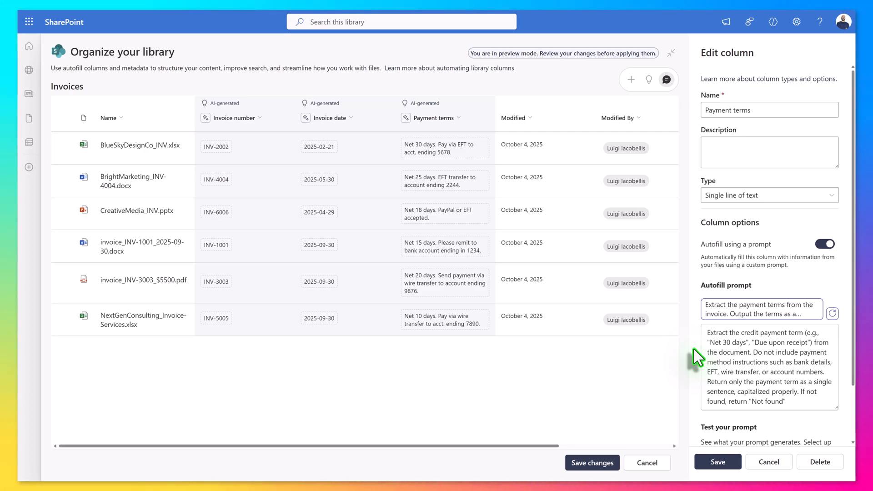
- Preview the revised prompt's results on all the invoice files and save the Payment terms column
{"action": "scroll", "coordinate": [694, 349], "scroll_direction": "down", "scroll_amount": 3}
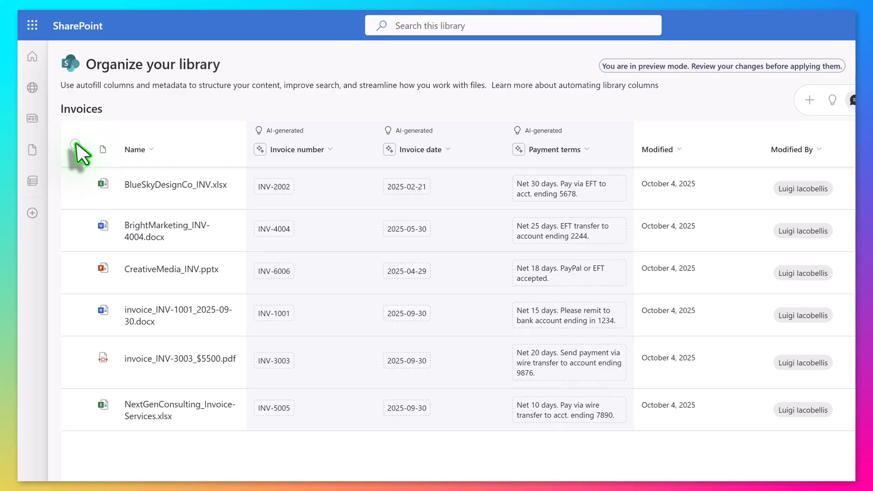
{"action": "left_click", "coordinate": [76, 144]}
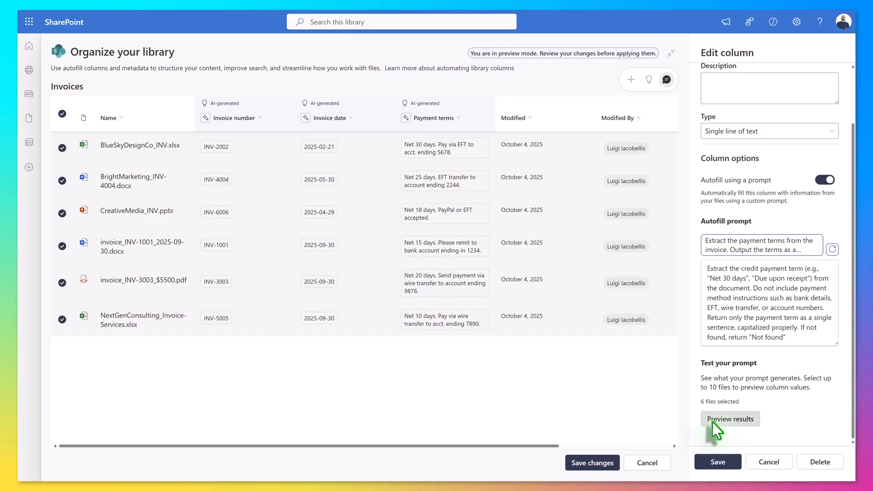
{"action": "left_click", "coordinate": [713, 423]}
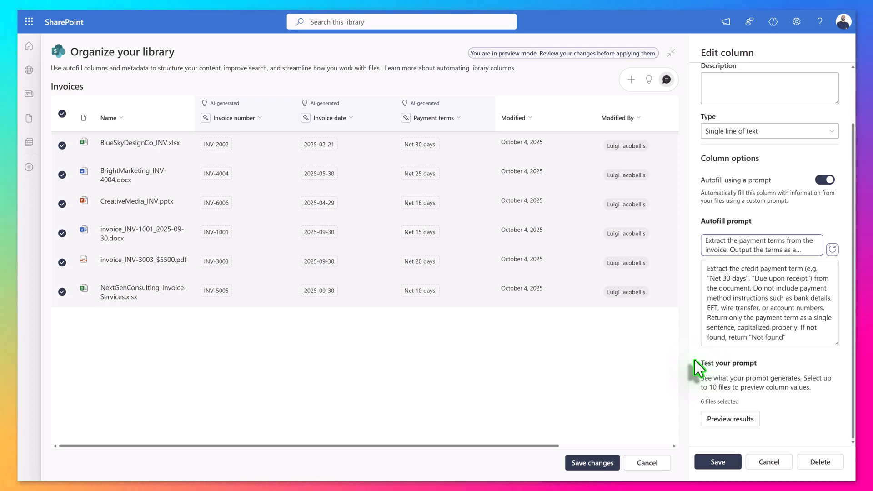
{"action": "left_click", "coordinate": [714, 462]}
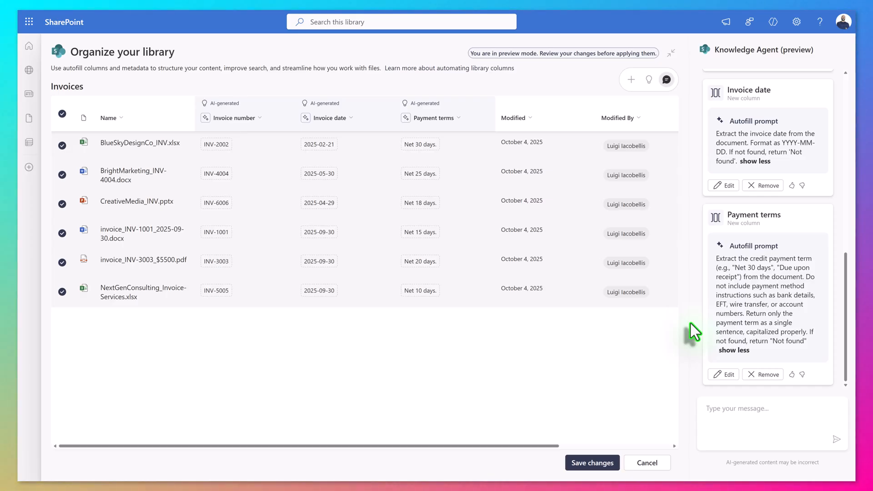
- Prompt the Knowledge Agent for a one-sentence summary of the invoiced goods or services, and save the library changes to the current view
{"action": "left_click", "coordinate": [728, 412]}
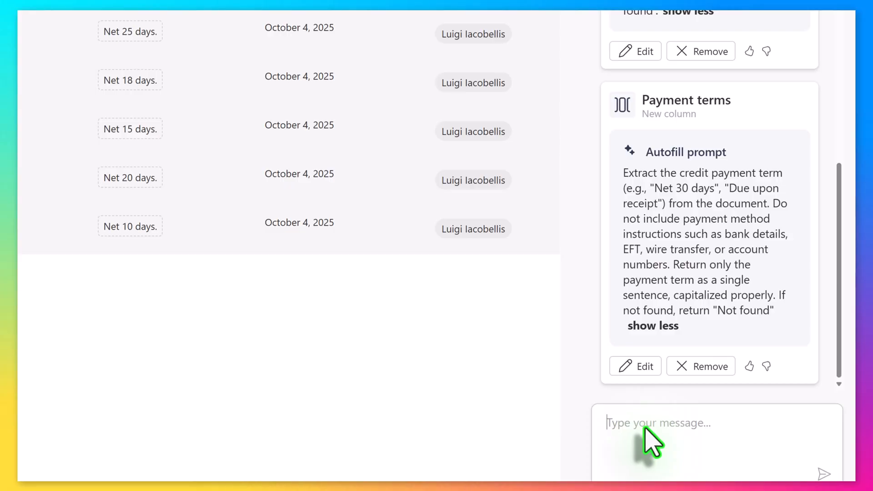
{"action": "type", "text": "Extract a short summary of the goods or services being invoiced from the document. Keep the output concise (one sentence or phrase) and exclude details such as prices, quantities, invoice numbers, or payment instructions. Return only the description of the goods or services. If not found, return \"Not found\"."}
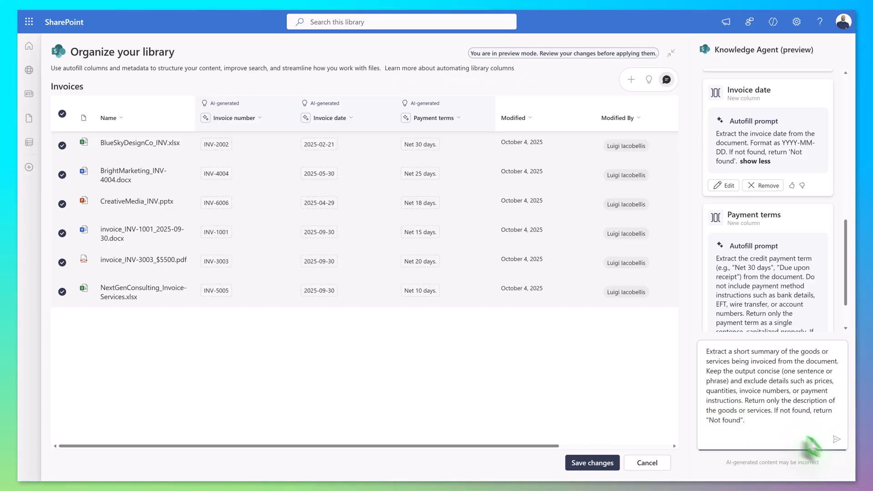
{"action": "left_click", "coordinate": [835, 439]}
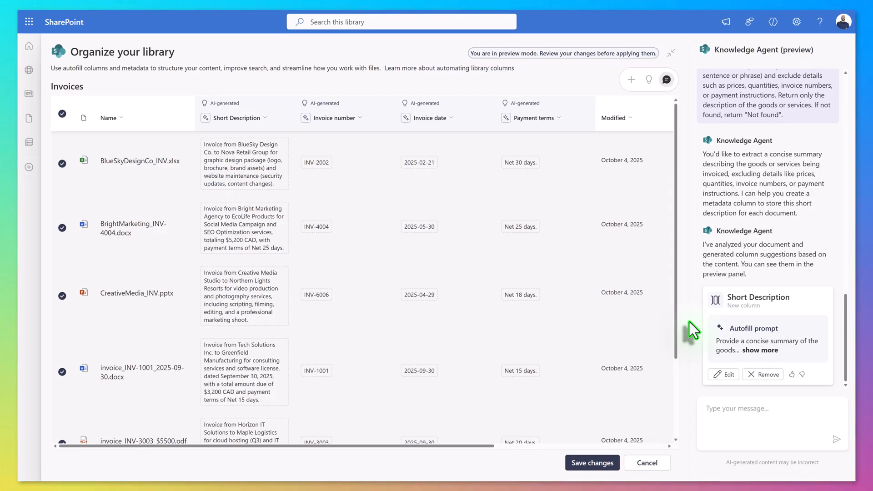
{"action": "left_click", "coordinate": [612, 464]}
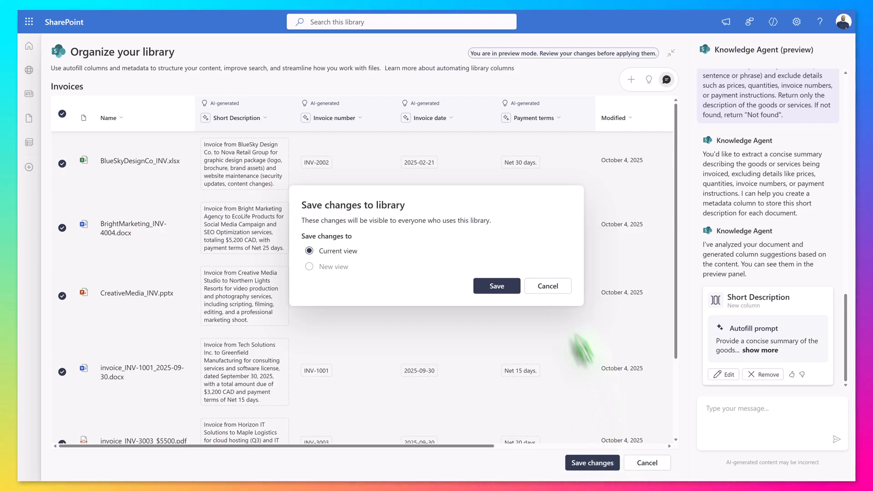
{"action": "left_click", "coordinate": [510, 285]}
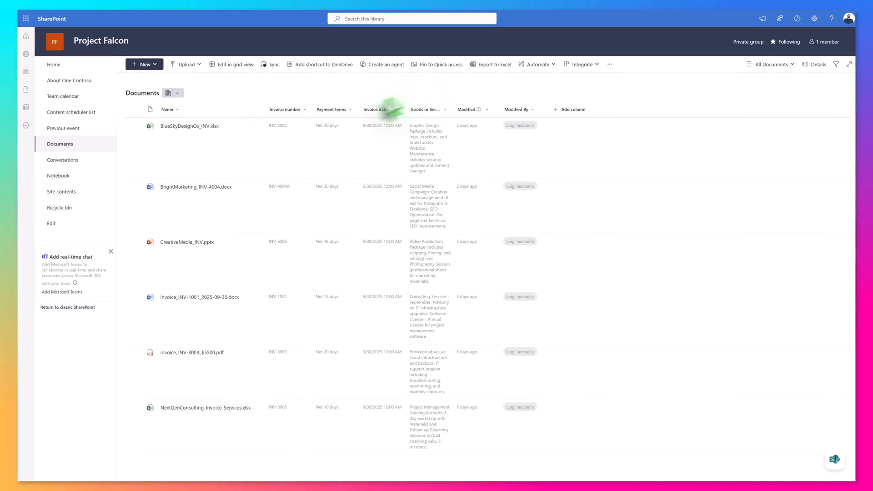
- Open the Invoice number column's edit settings in the Documents library, review its autofill prompt and close without saving
{"action": "left_click", "coordinate": [303, 110]}
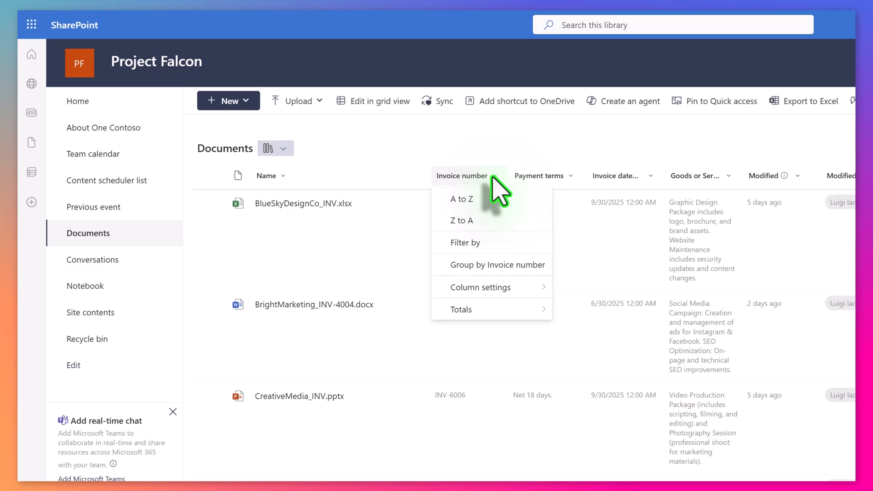
{"action": "mouse_move", "coordinate": [502, 284]}
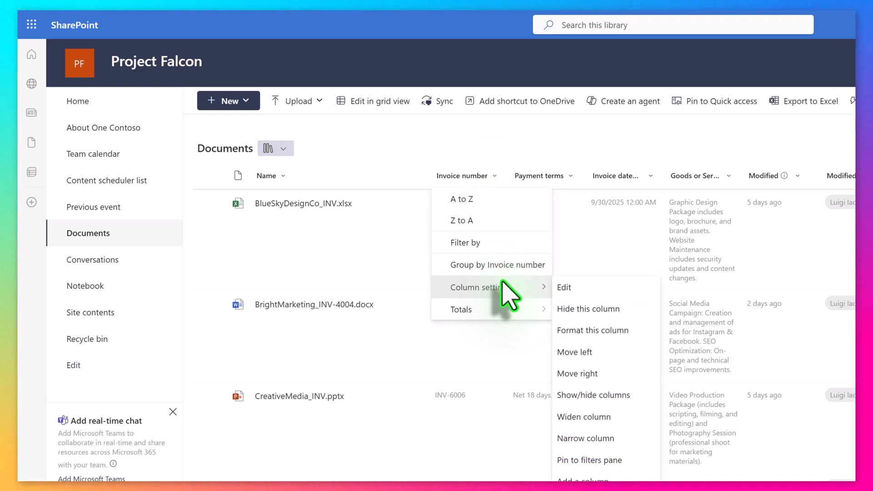
{"action": "left_click", "coordinate": [574, 287]}
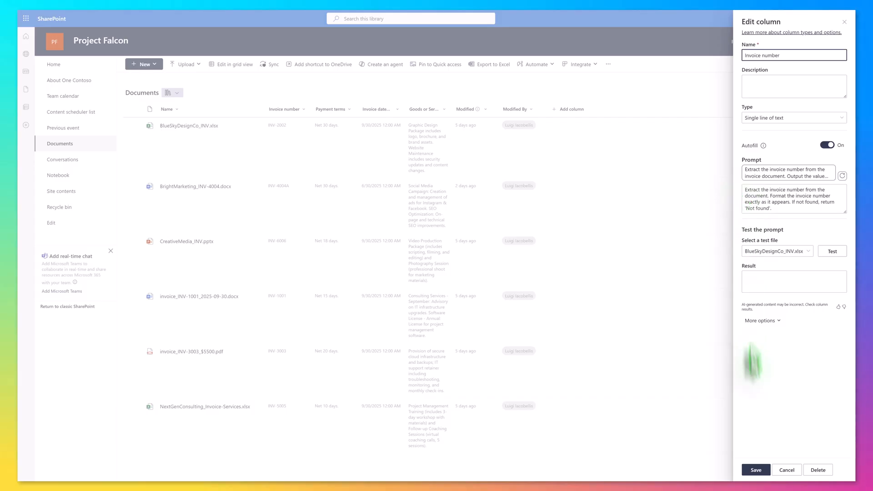
{"action": "left_click", "coordinate": [778, 470]}
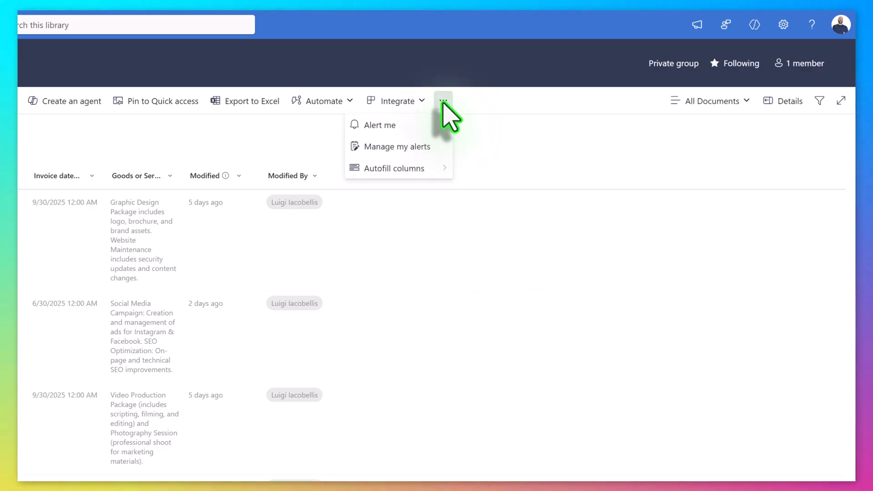
- Open the library's recent autofill activity and its filter options
{"action": "mouse_move", "coordinate": [439, 176]}
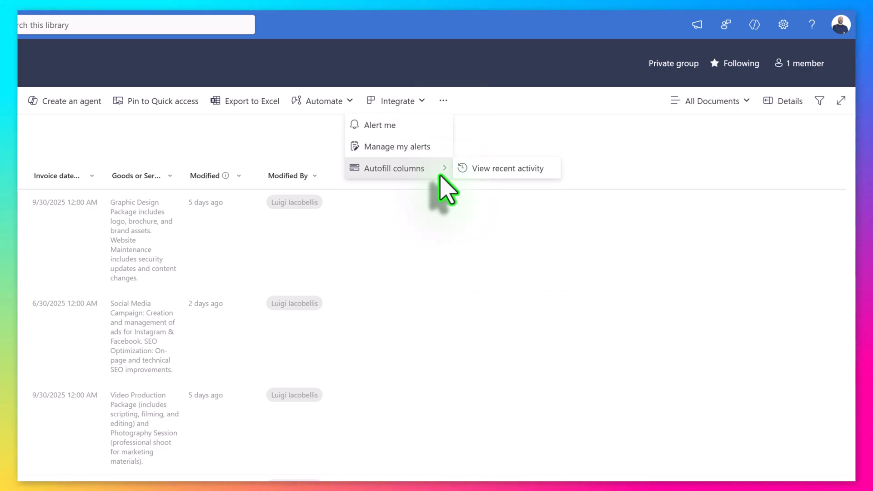
{"action": "left_click", "coordinate": [472, 173]}
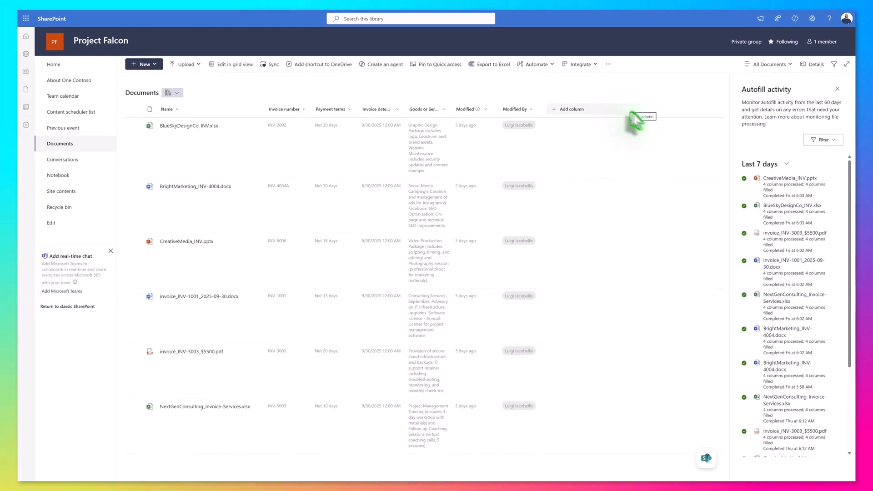
{"action": "left_click", "coordinate": [832, 142]}
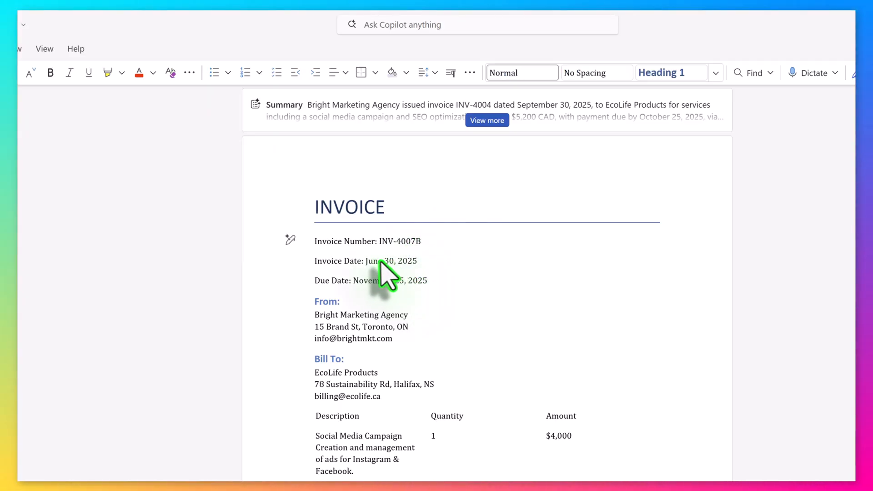
- In Word, change the invoice date in BrightMarketing_INV-4004.docx to April 30, 2025, and rerun the column autofill on that file in SharePoint
{"action": "double_click", "coordinate": [371, 261]}
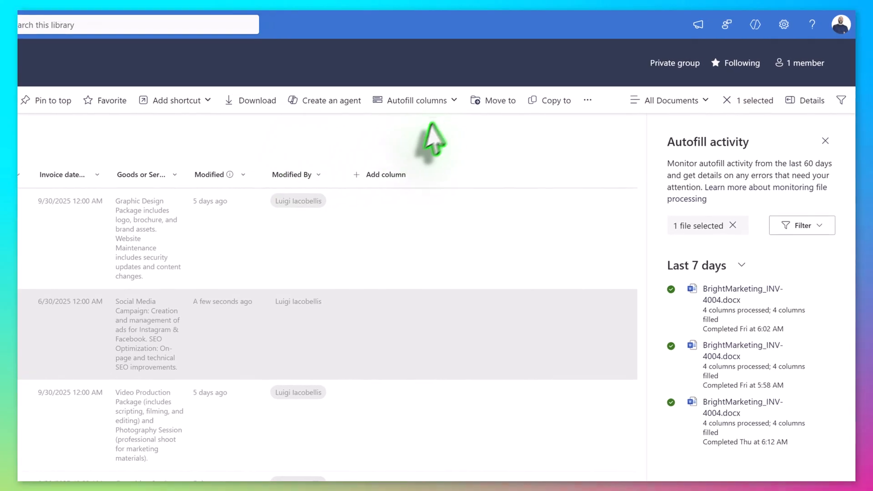
{"action": "left_click", "coordinate": [503, 89]}
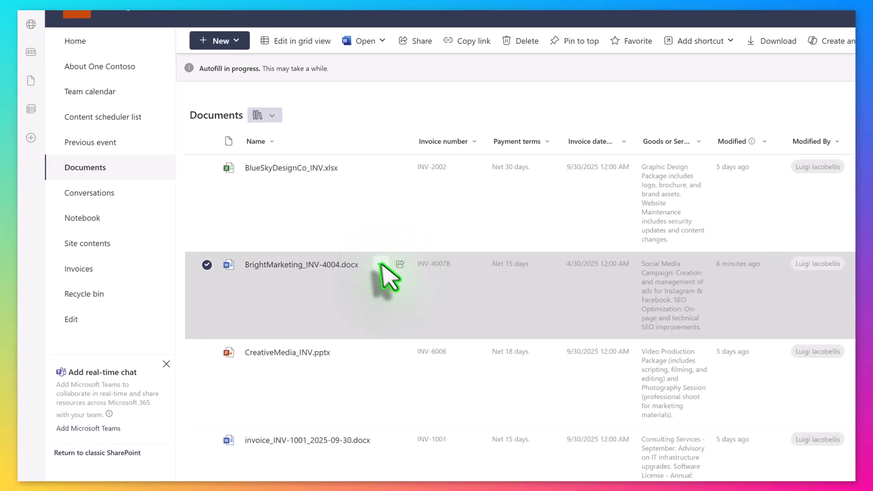
- Open the version history of BrightMarketing_INV-4004.docx
{"action": "left_click", "coordinate": [381, 264]}
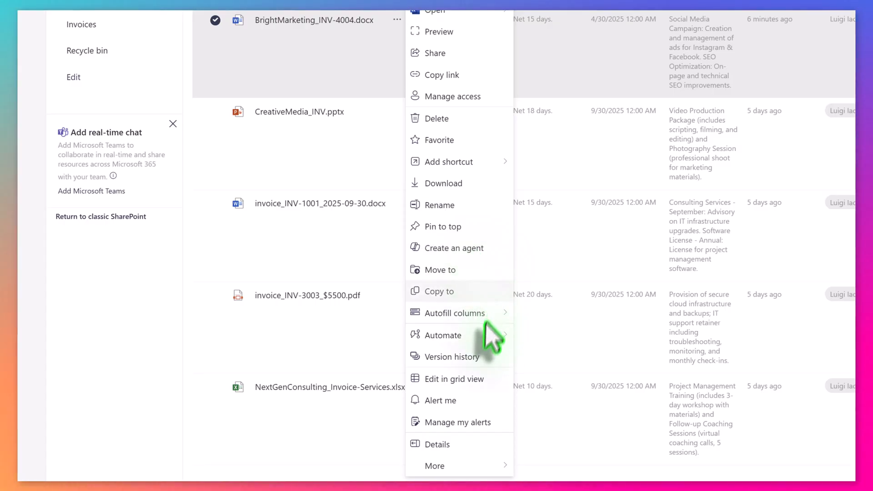
{"action": "left_click", "coordinate": [475, 357]}
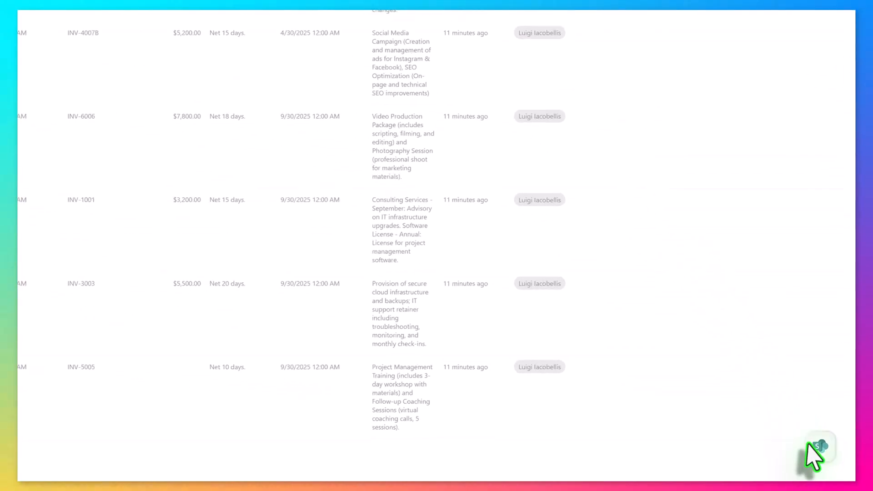
- Ask the Knowledge Agent for a bullet list of invoices due within the next 30 days, including the Invoice Number only
{"action": "left_click", "coordinate": [815, 454]}
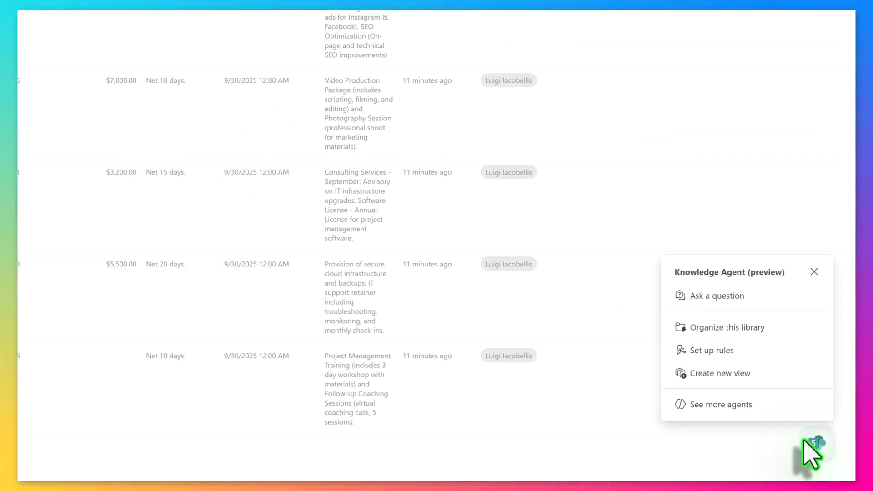
{"action": "left_click", "coordinate": [727, 295]}
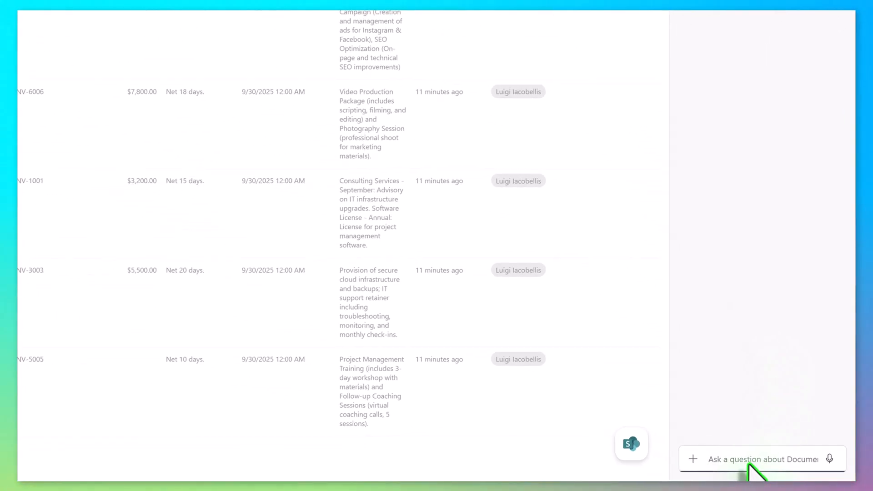
{"action": "type", "text": "§ Generate a bullet list of invoices that have a due date within the next 30 days. For each invoice, include the Invoice Number only."}
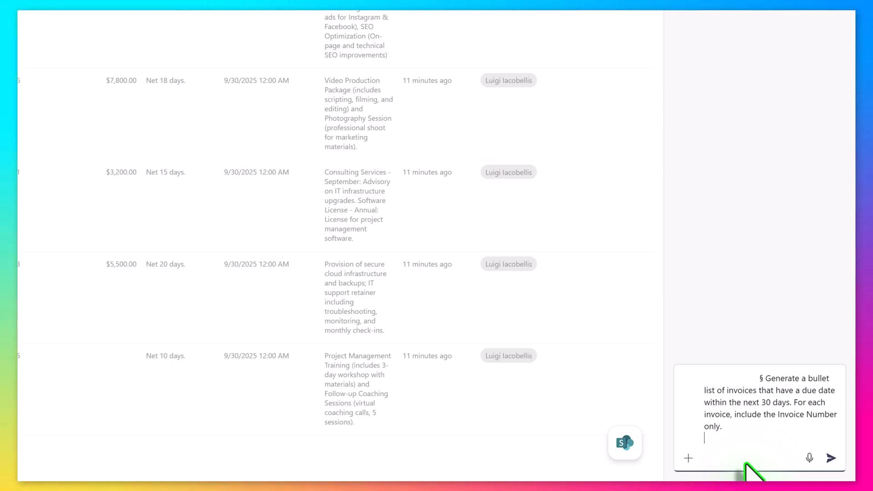
{"action": "left_click", "coordinate": [831, 457]}
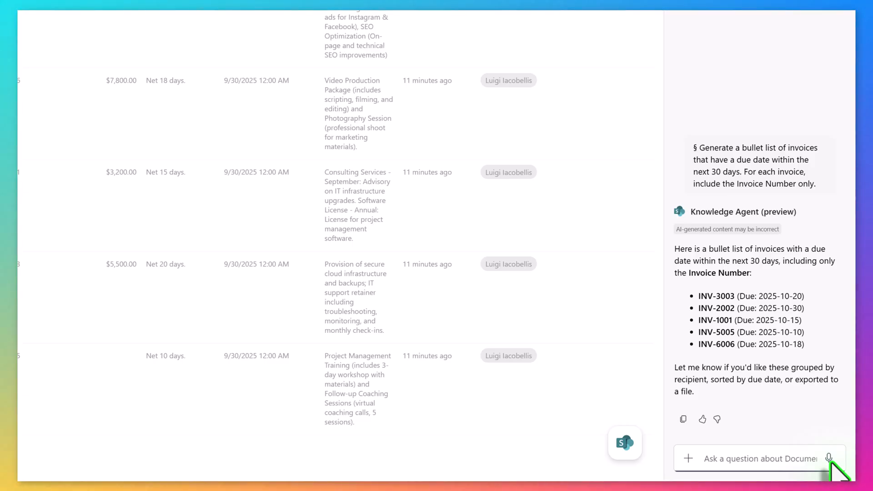
- Ask the Knowledge Agent for invoices due within 30 days with Invoice Number, Total Amount Due, "Amount not found" for missing amounts, a total sum and consistent currency formatting
{"action": "left_click", "coordinate": [707, 454]}
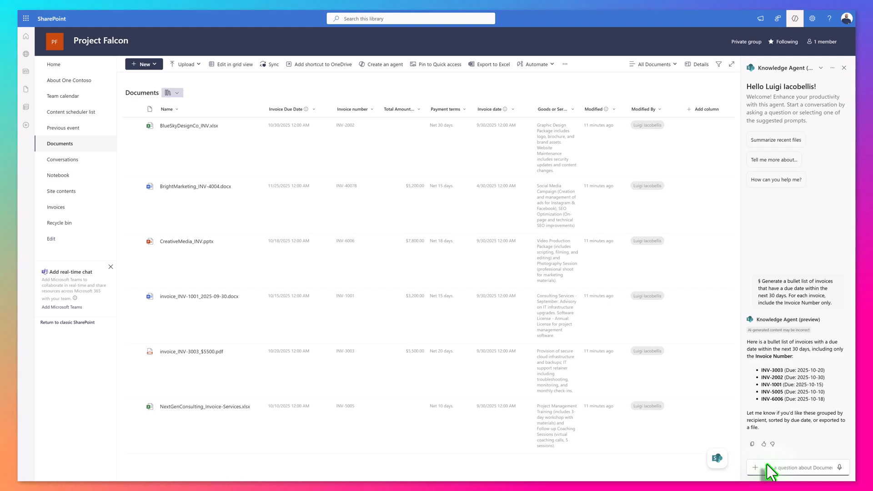
{"action": "key", "text": "ctrl+v"}
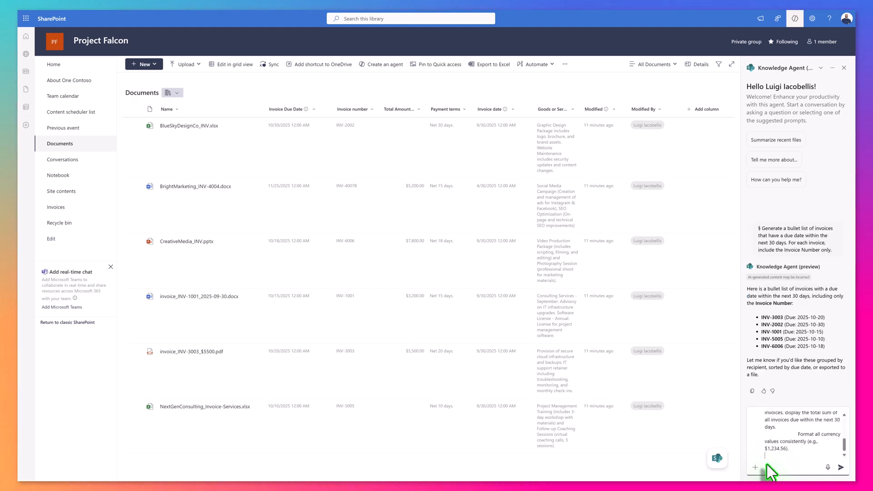
{"action": "left_click_drag", "start_coordinate": [844, 443], "coordinate": [844, 429]}
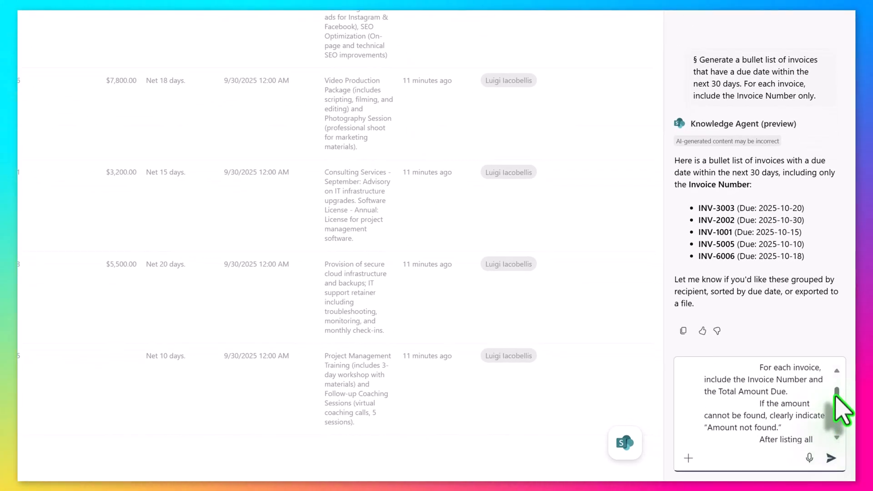
{"action": "left_click_drag", "start_coordinate": [836, 396], "coordinate": [837, 378]}
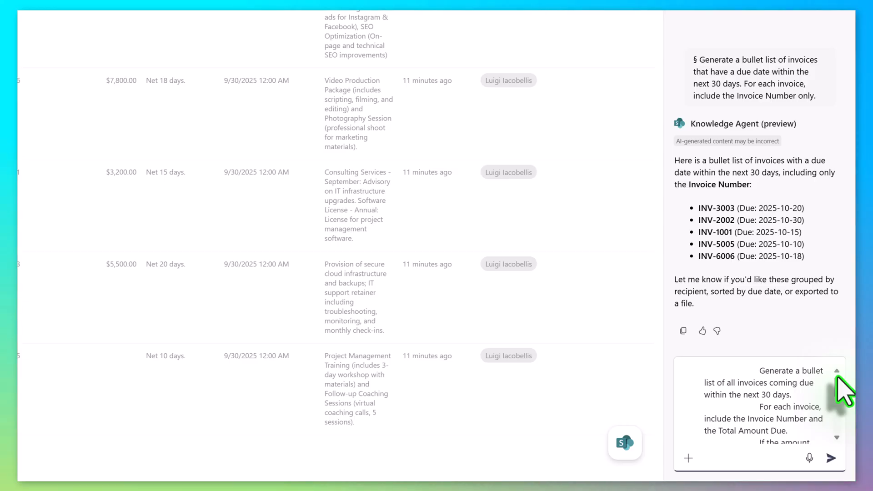
{"action": "left_click", "coordinate": [831, 458]}
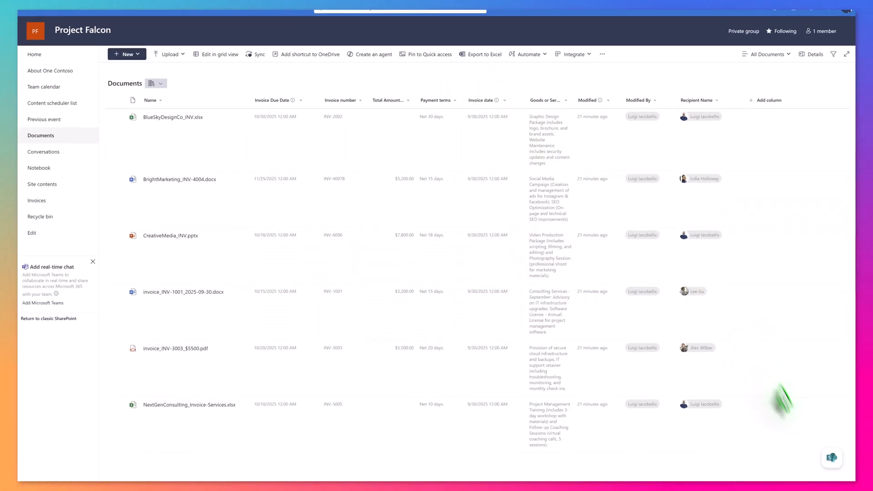
- Ask the Knowledge Agent to set up a rule that emails the person in the Recipient Name column 7 days before the Invoice Due Date
{"action": "left_click", "coordinate": [831, 457]}
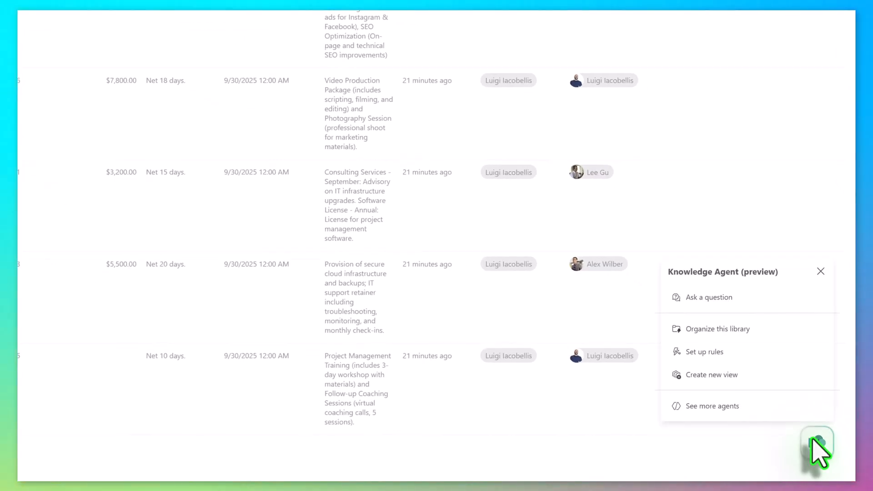
{"action": "left_click", "coordinate": [749, 372]}
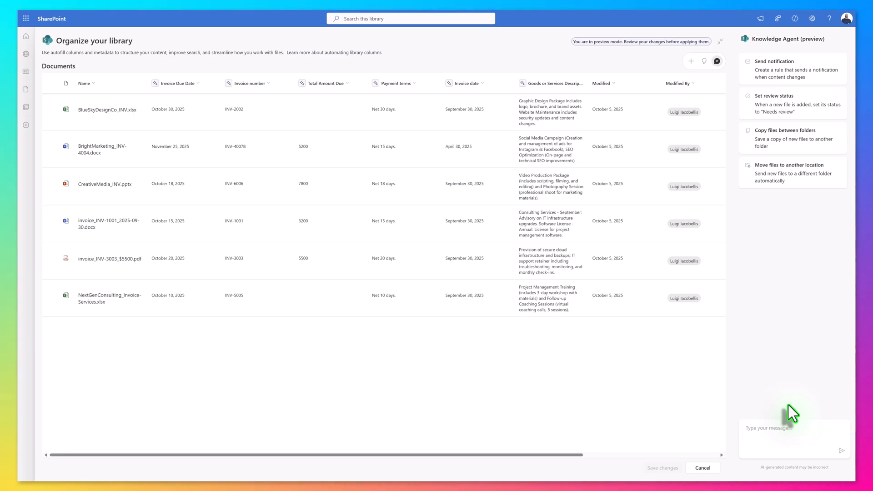
{"action": "left_click", "coordinate": [791, 423]}
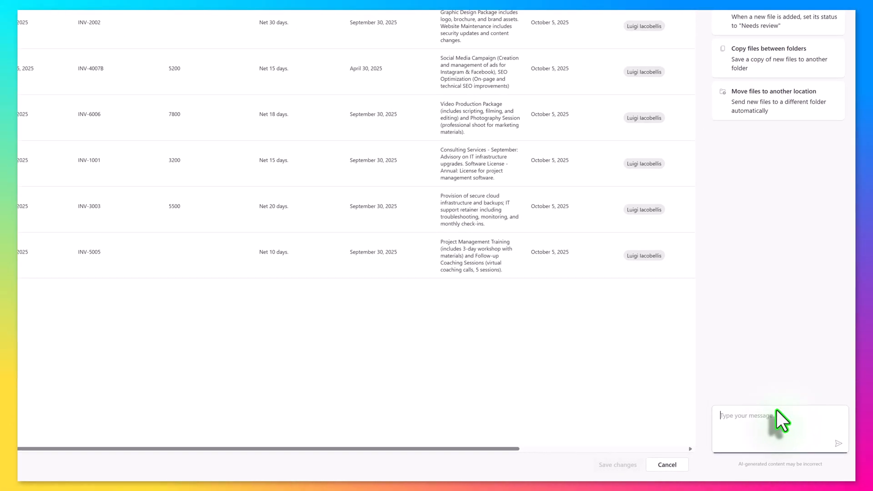
{"action": "type", "text": "§ Create a rule that automatically sends an email to the person listed in the Recipient Name column 7 days before the Invoice Due Date."}
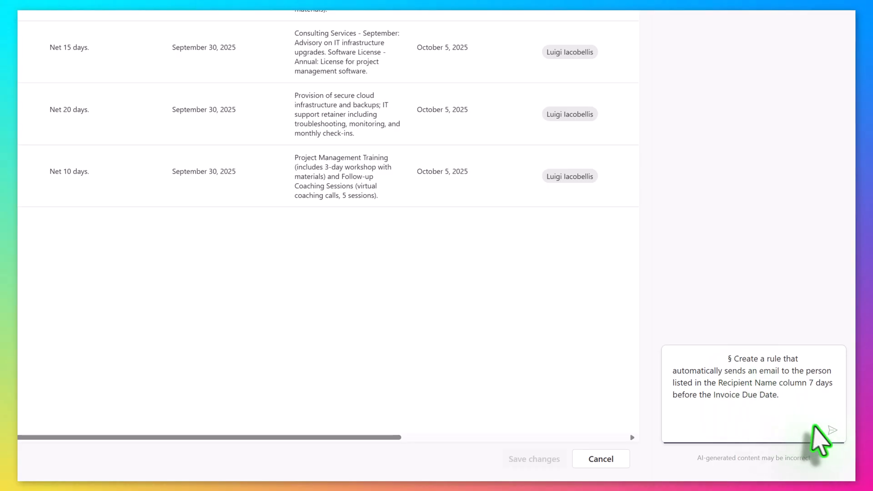
{"action": "left_click", "coordinate": [827, 427]}
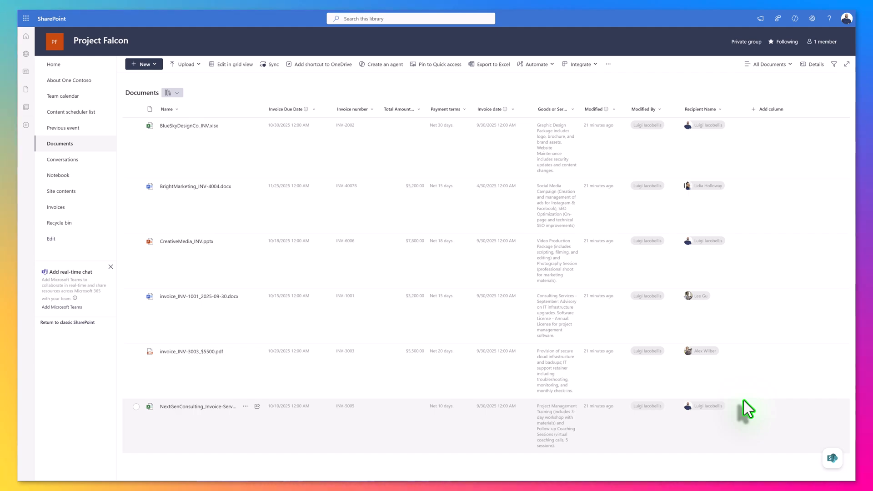
- Ask the Knowledge Agent to create an "Over 5K View" grouped by Recipient Name and filtered to Total Amount Due greater than or equal to $5,000
{"action": "left_click", "coordinate": [831, 457]}
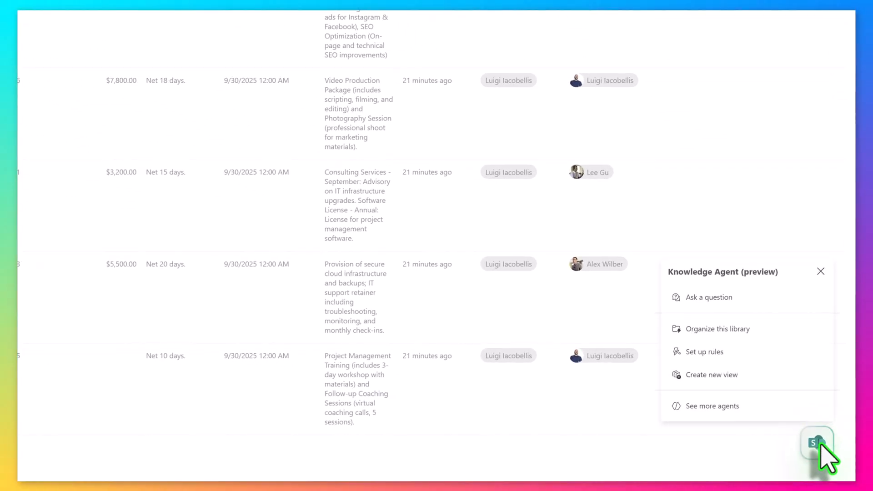
{"action": "left_click", "coordinate": [768, 375]}
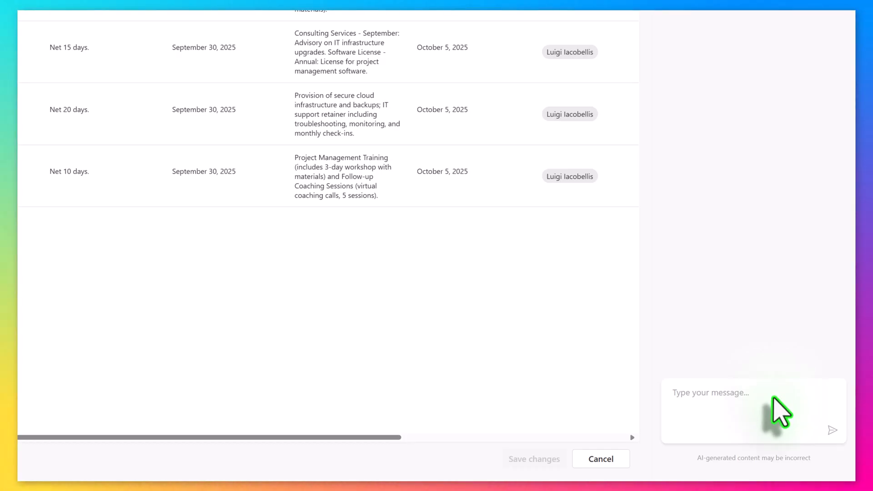
{"action": "type", "text": "Create a new SharePoint library view called \"Over 5K View.\" Group the content by the Recipient Name column. Apply a filter to display only the files where the Total Amount Due is greater than or equal to $5,000."}
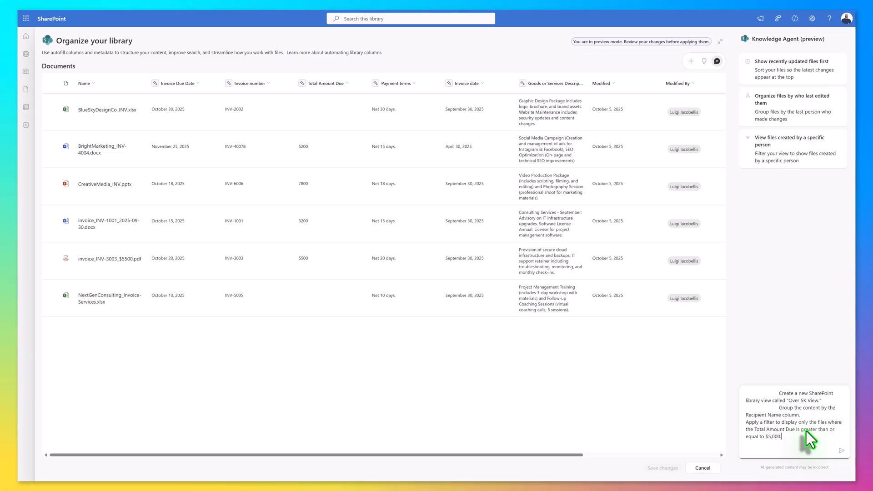
{"action": "left_click", "coordinate": [840, 451]}
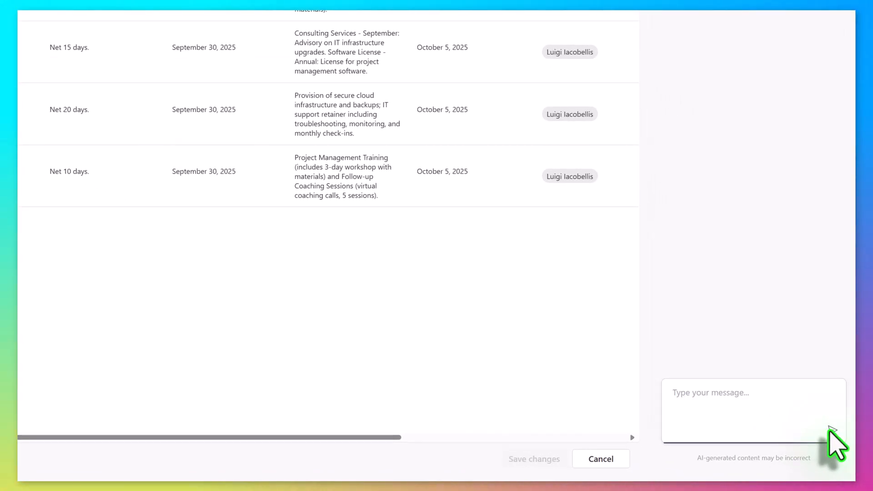